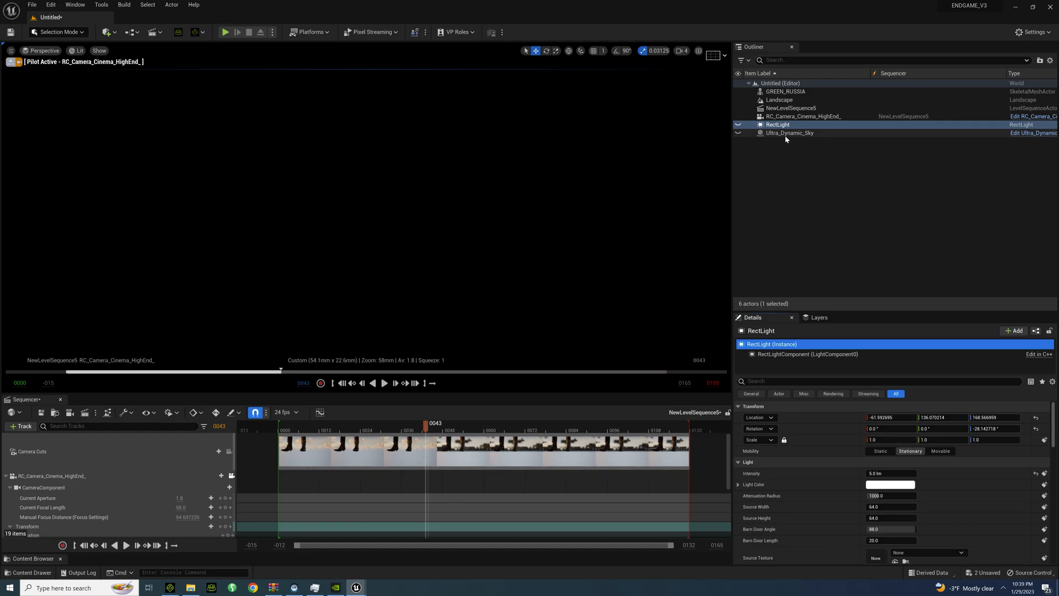
Unhide the Ultra_Dynamic_Sky actor, select it and filter its details for "real"
left_click(738, 134)
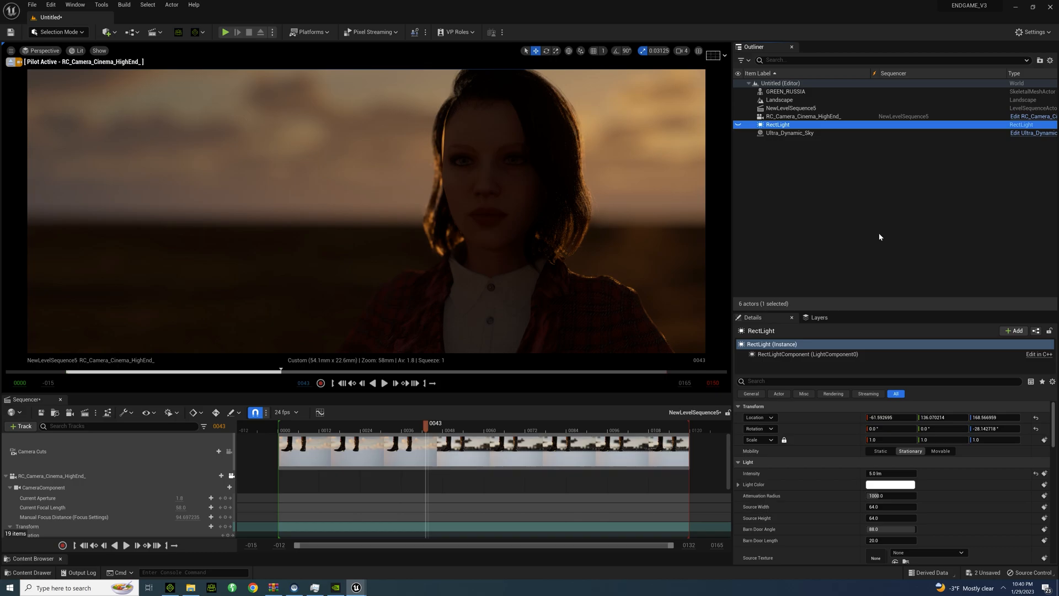
left_click(792, 134)
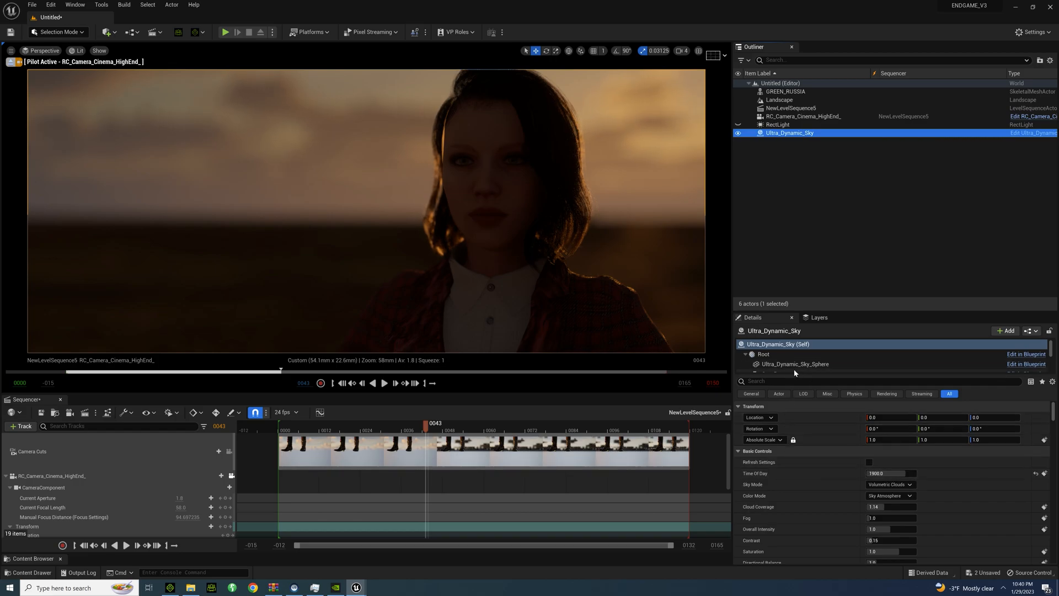
scroll(806, 495, "down", 5)
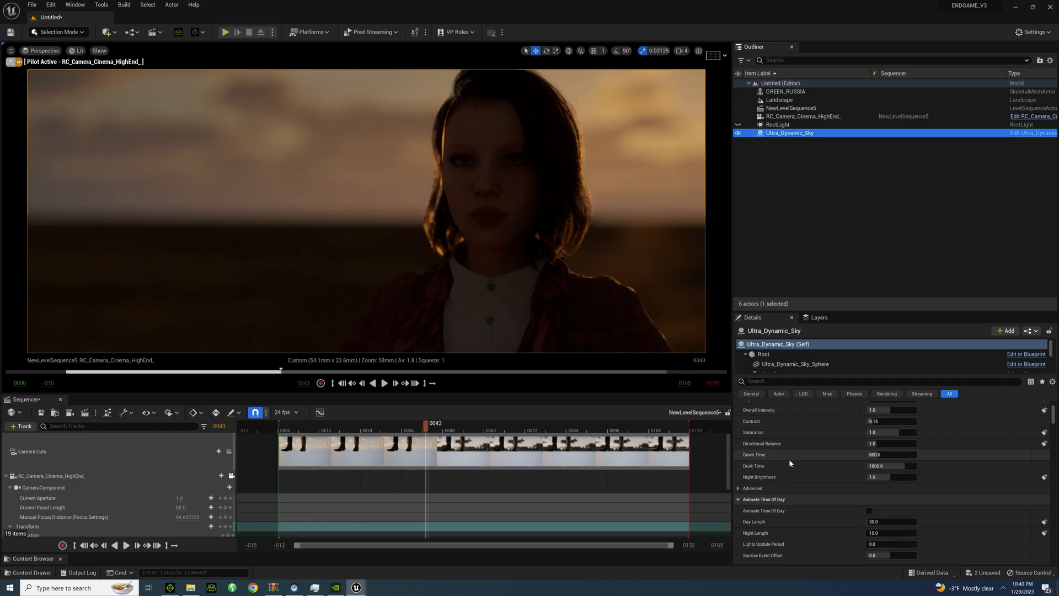
scroll(783, 469, "up", 5)
left_click(753, 381)
type("rea")
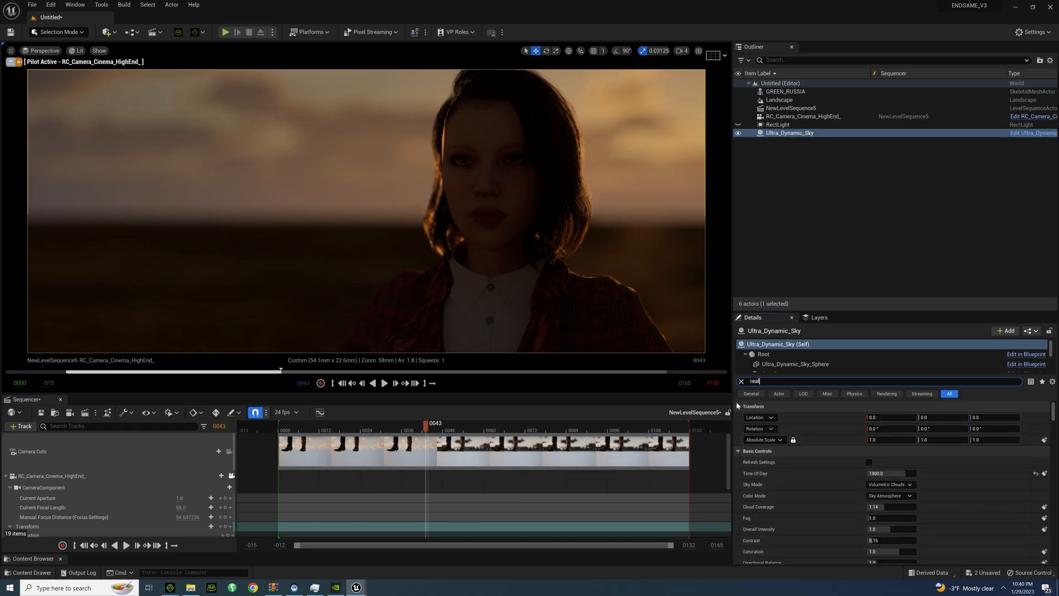
type("l")
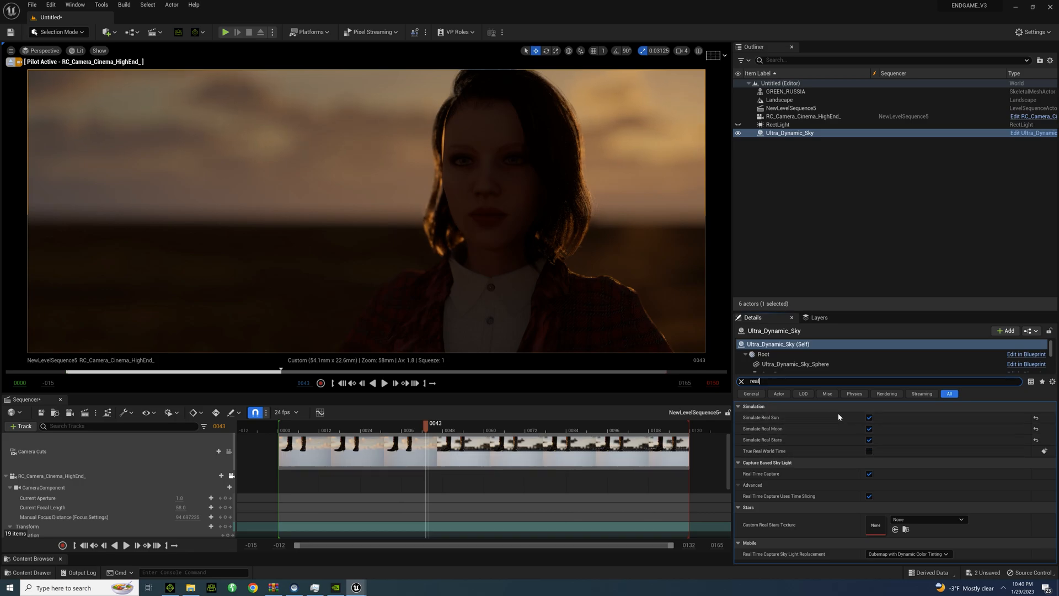
Switch Simulate Real Sun off and back on twice to compare the lighting, and clear the details filter
left_click(870, 418)
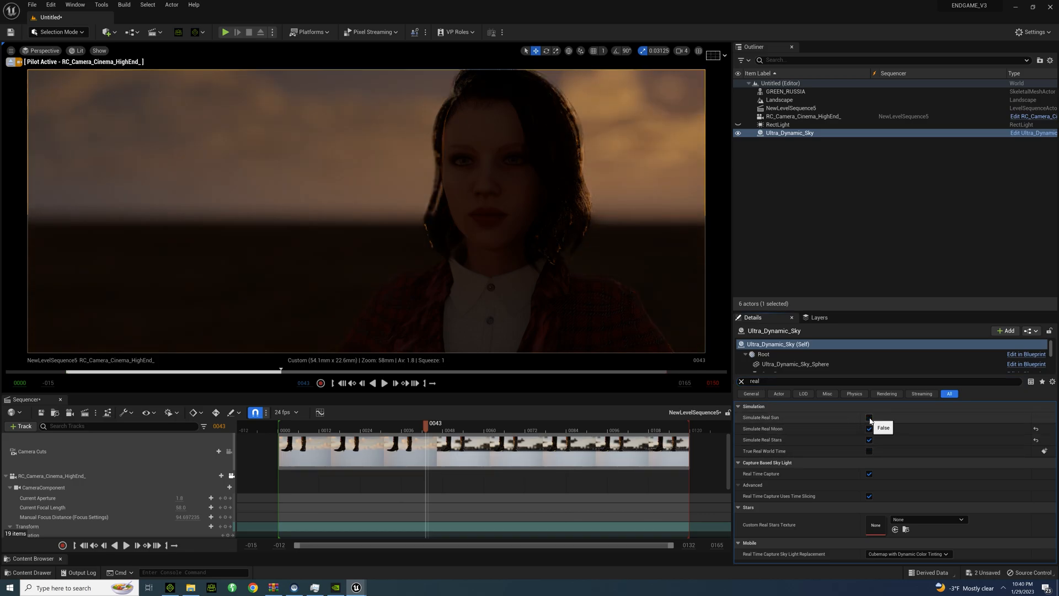
left_click(870, 418)
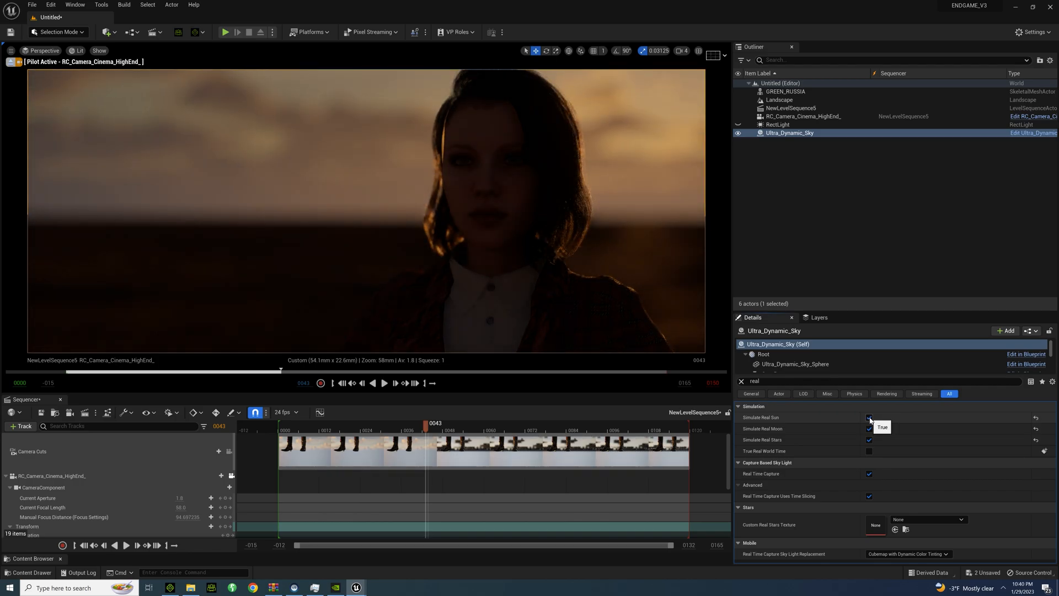
left_click(870, 418)
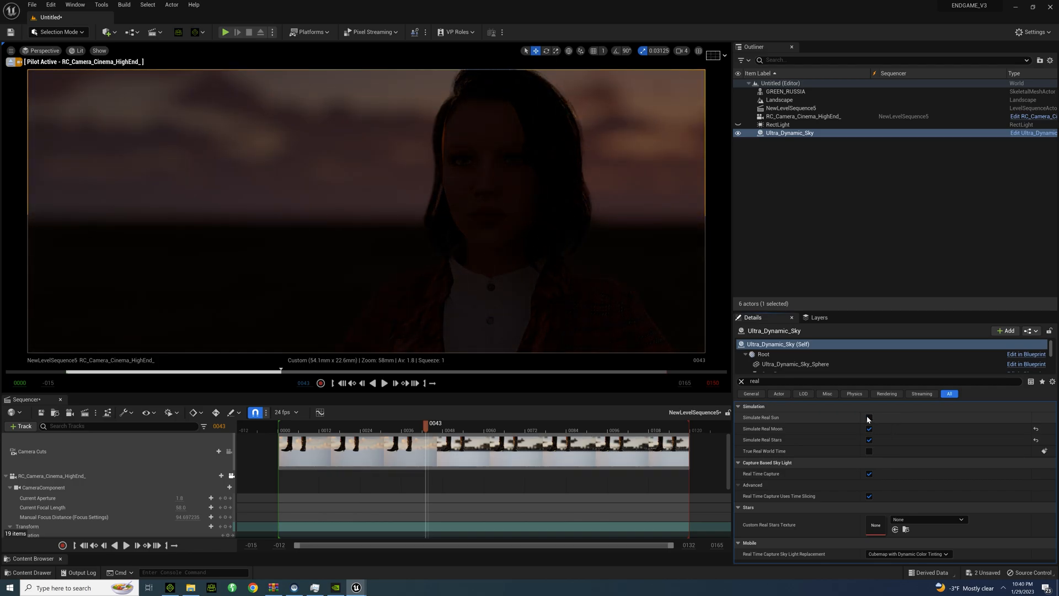
left_click(869, 418)
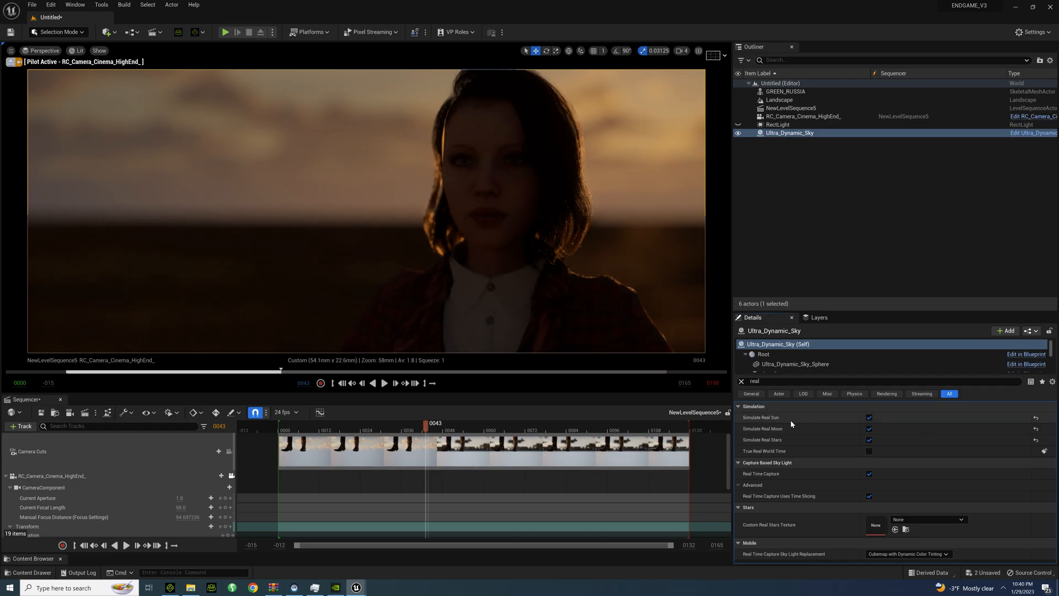
left_click(742, 383)
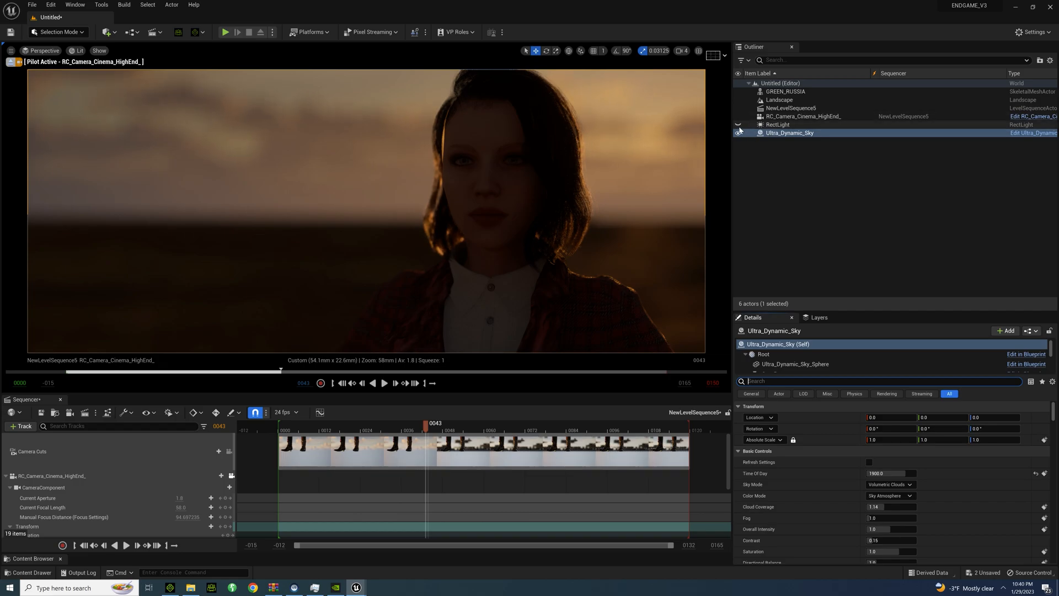
Unhide the RectLight and set its intensity to 4 lm, trying 4.25 lm first
left_click(775, 125)
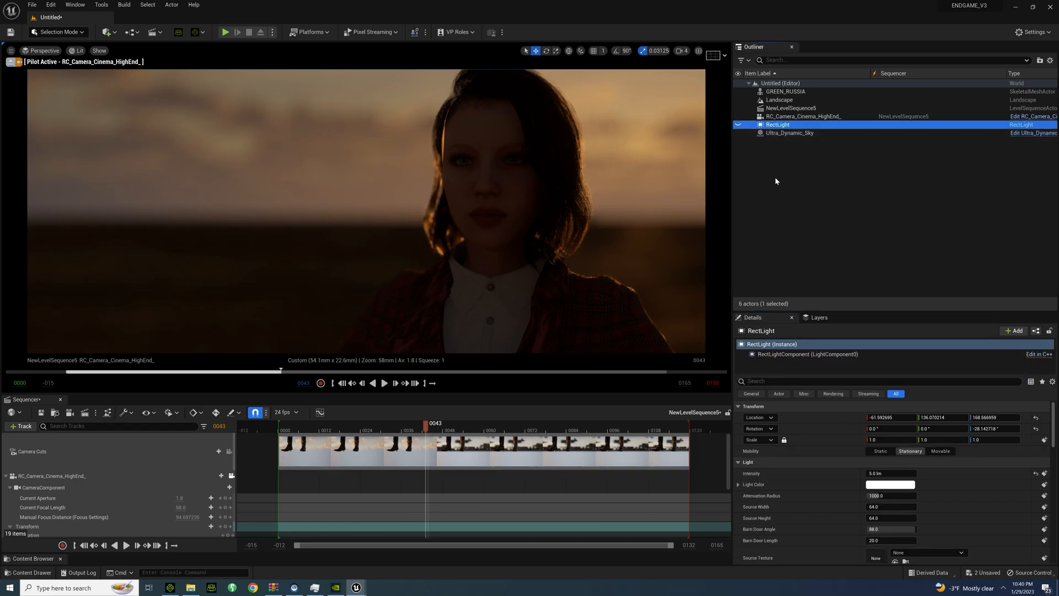
left_click(738, 126)
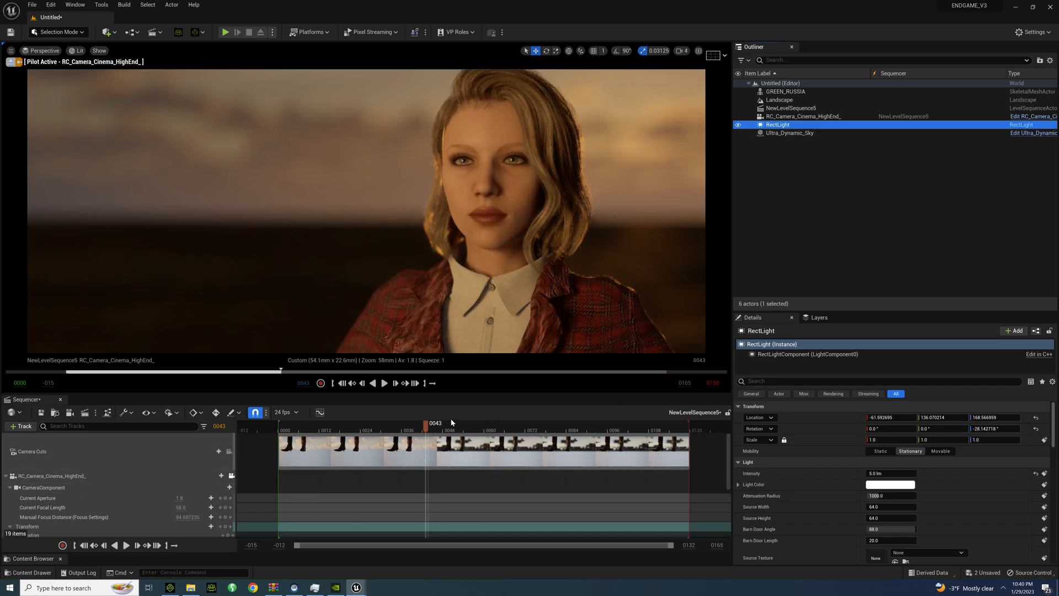
left_click(890, 474)
type("4.25")
key("Return")
type("4")
key("Return")
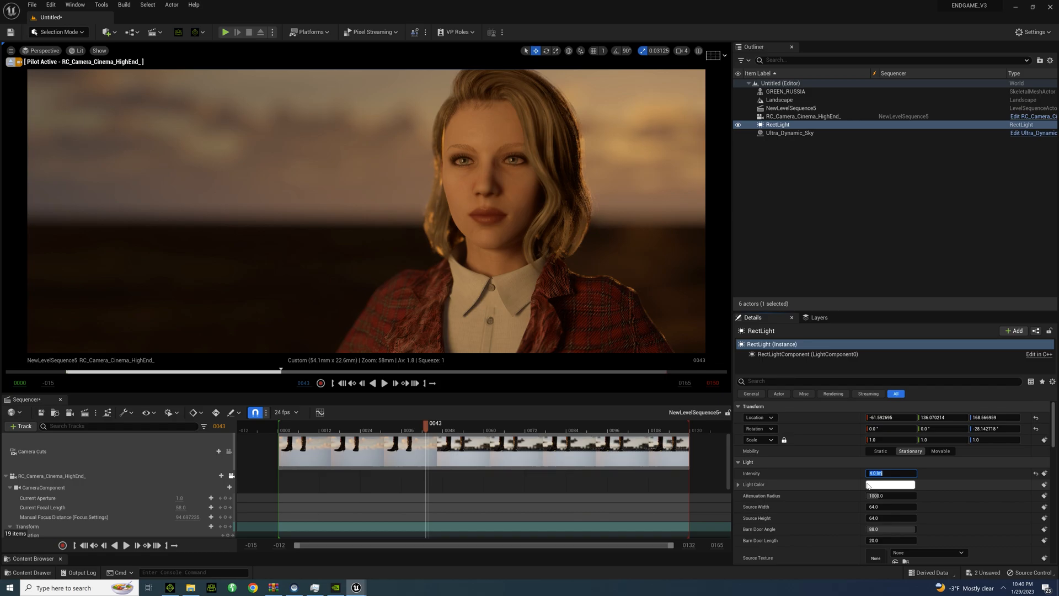
Try RectLight intensities of 3, 2.5 and 3.5 lm, and return to 4 lm
type("3")
key("Return")
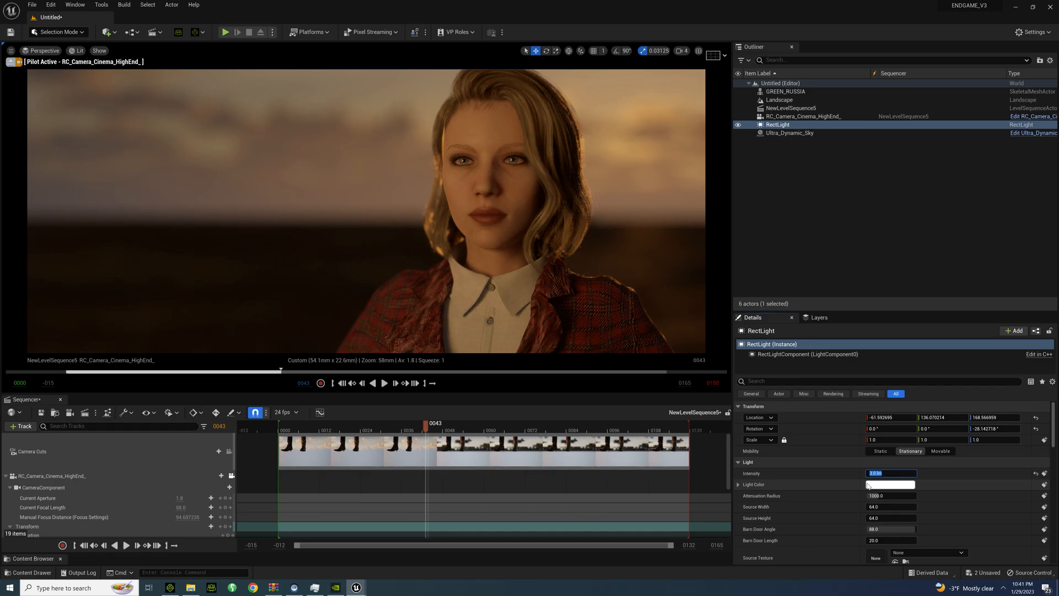
type("2.5")
key("Return")
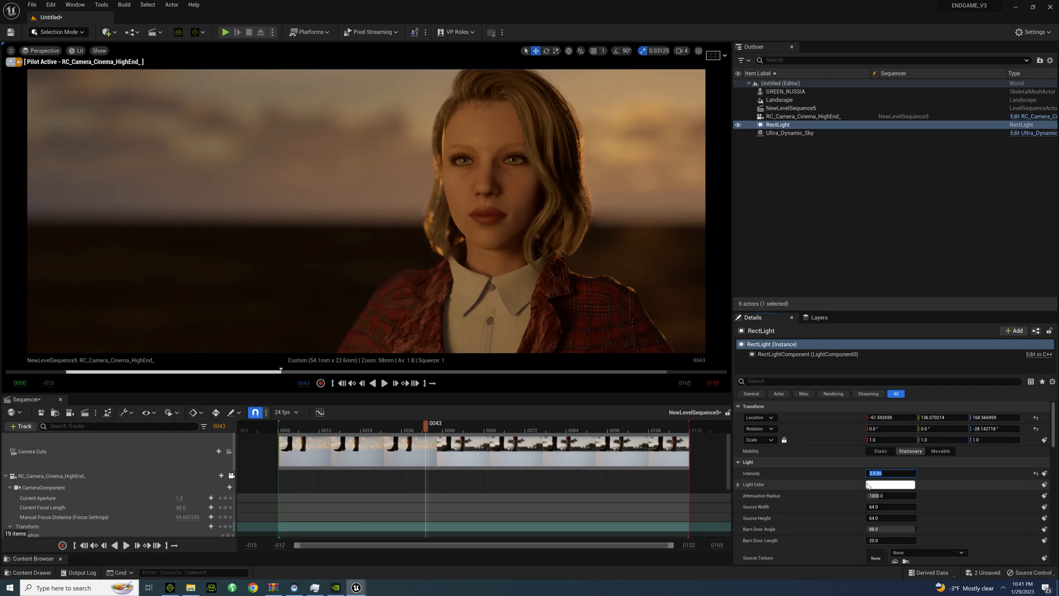
type("3.5")
key("Return")
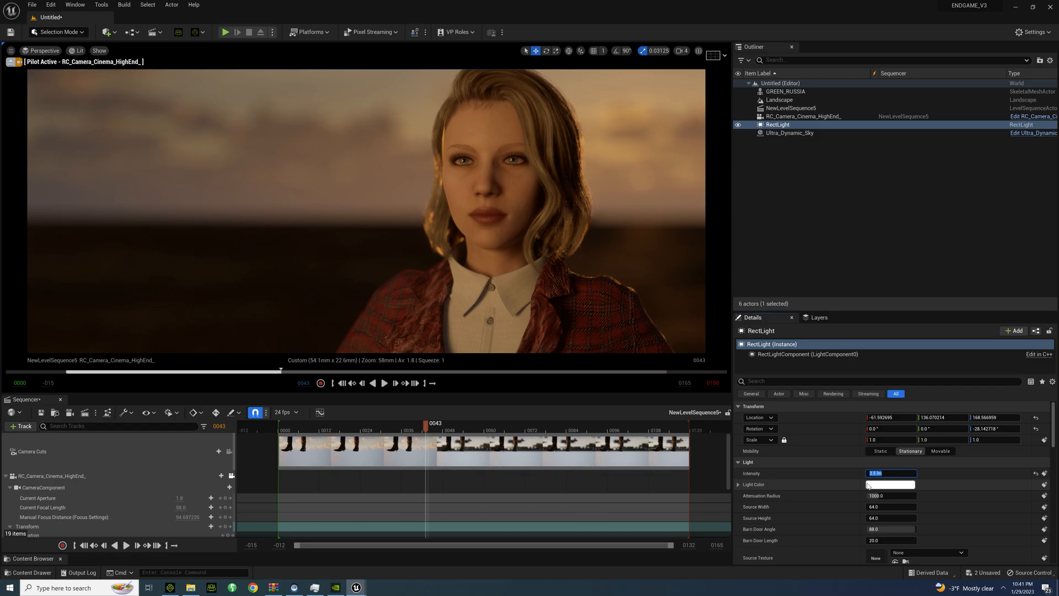
type("4")
key("Return")
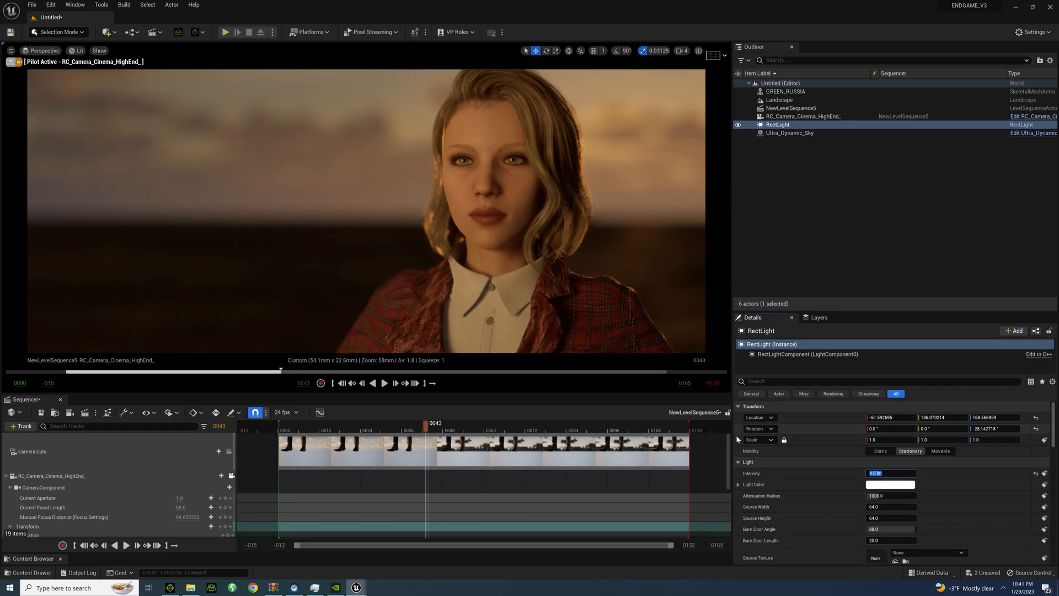
Try a colour temperature of 2500 on the RectLight
scroll(842, 518, "down", 2)
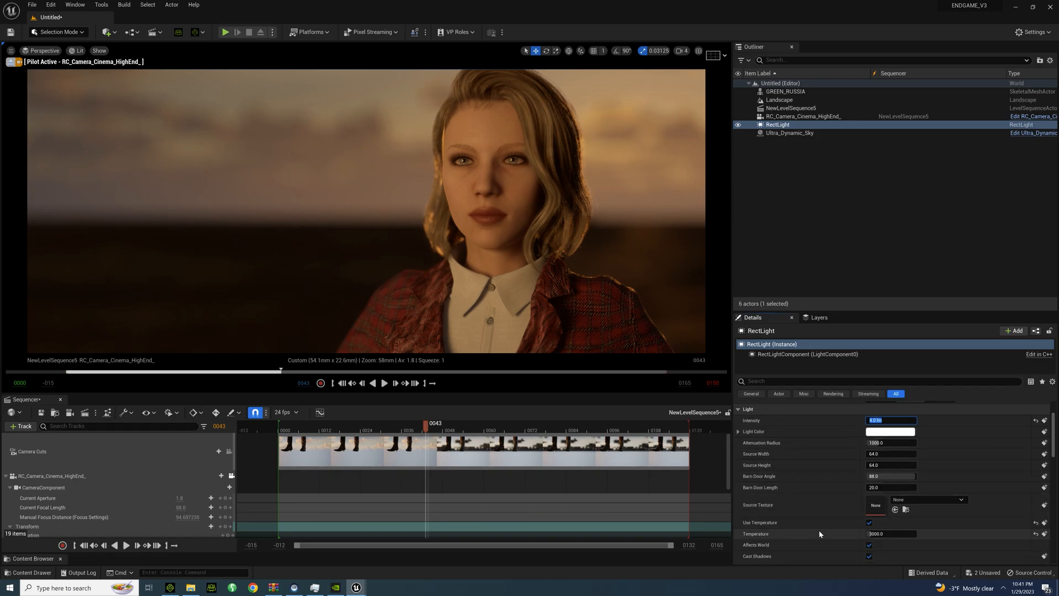
scroll(805, 529, "up", 2)
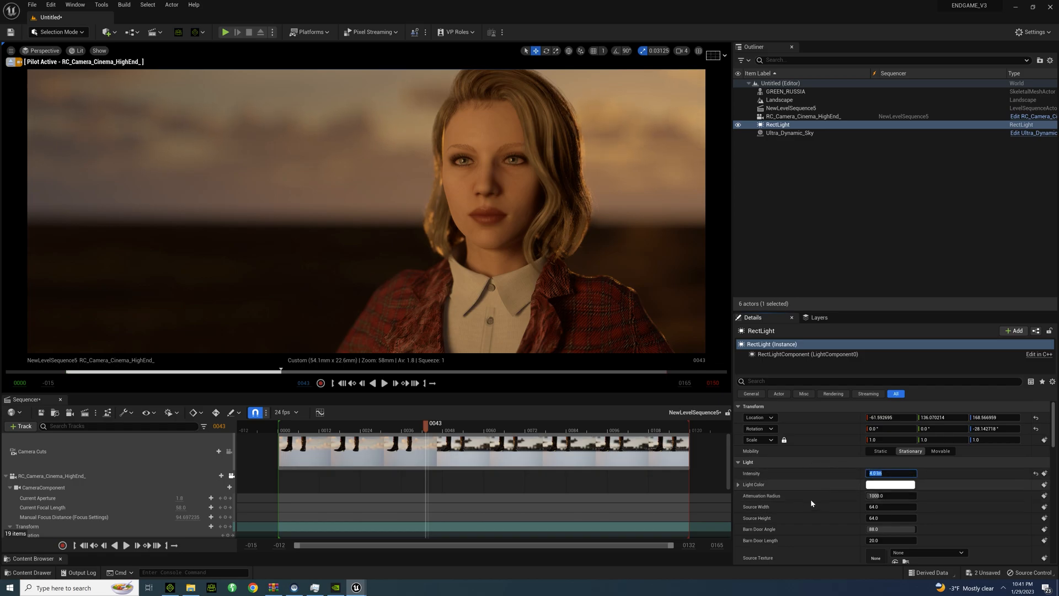
scroll(811, 502, "down", 3)
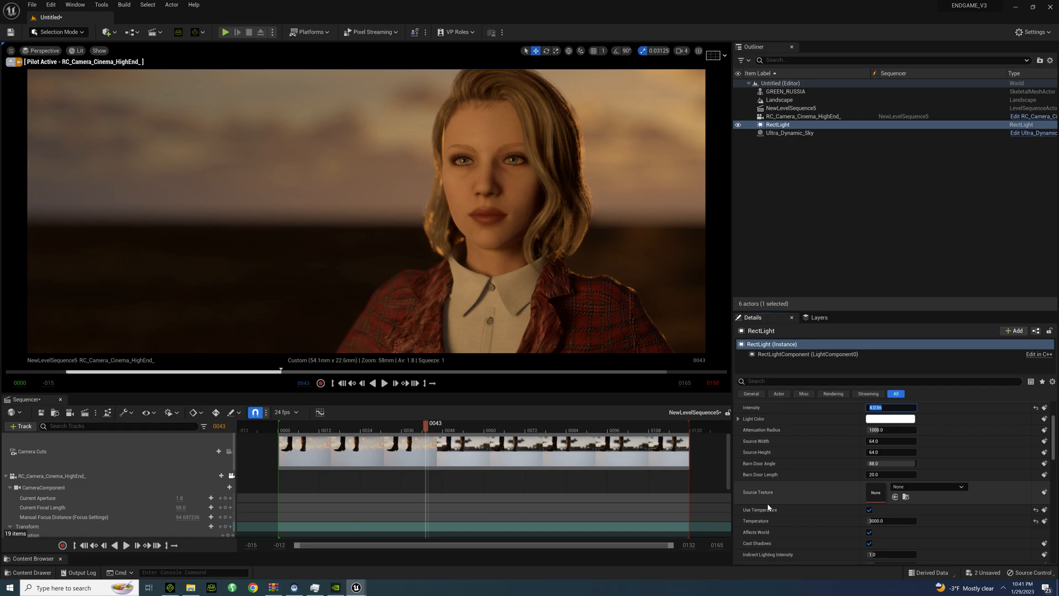
left_click(887, 519)
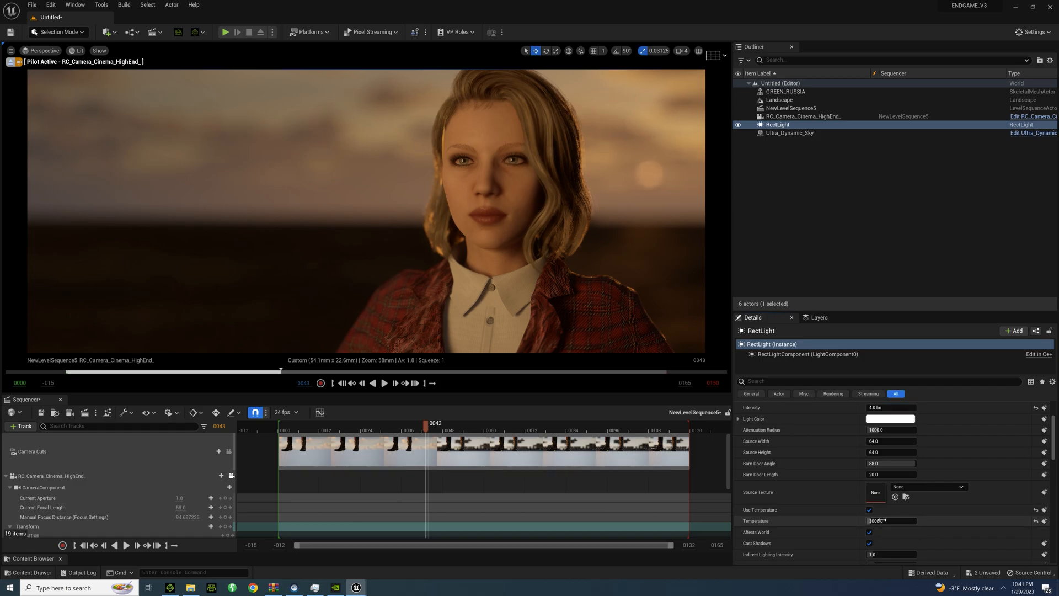
type("2500")
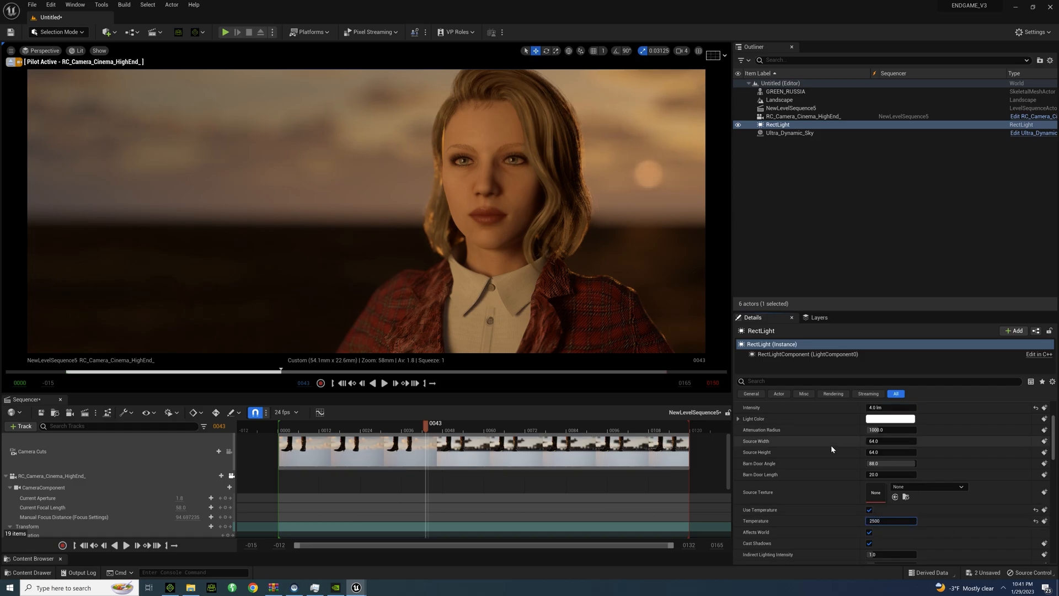
key("Return")
Compare RectLight colour temperatures of 3500 and 7750
type("325")
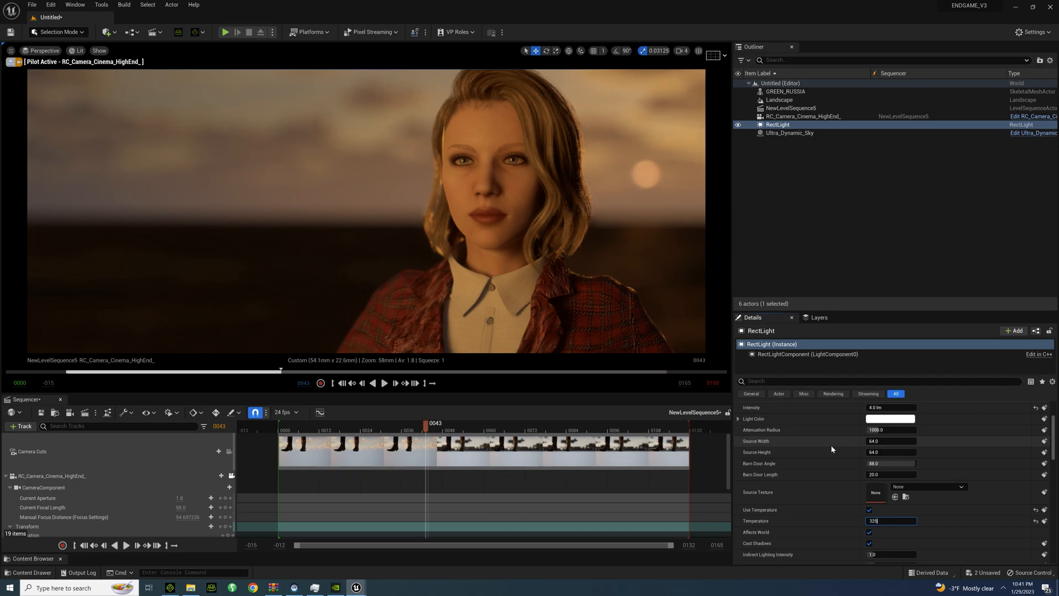
key("BackSpace")
key("BackSpace")
type("500")
key("Return")
type("7750")
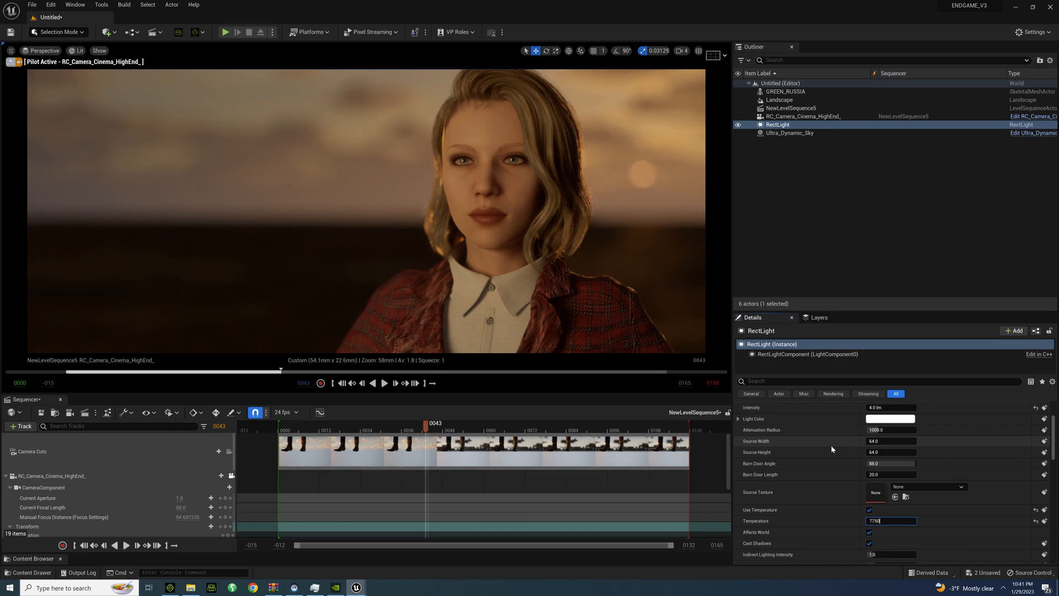
key("Return")
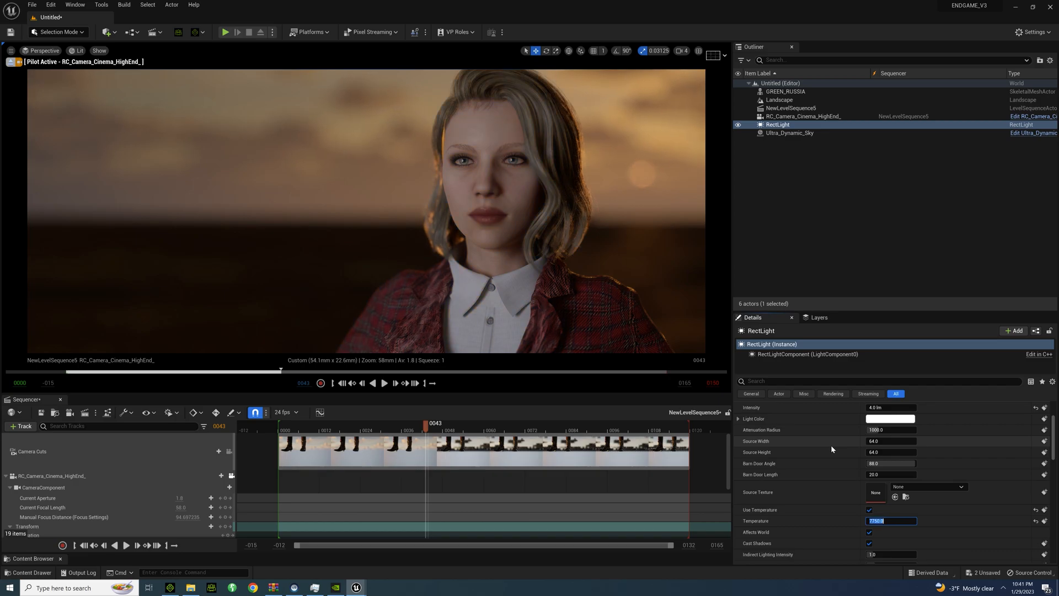
Test RectLight colour temperatures of 1000 and 3250, and settle on 3000
type("1000")
key("Return")
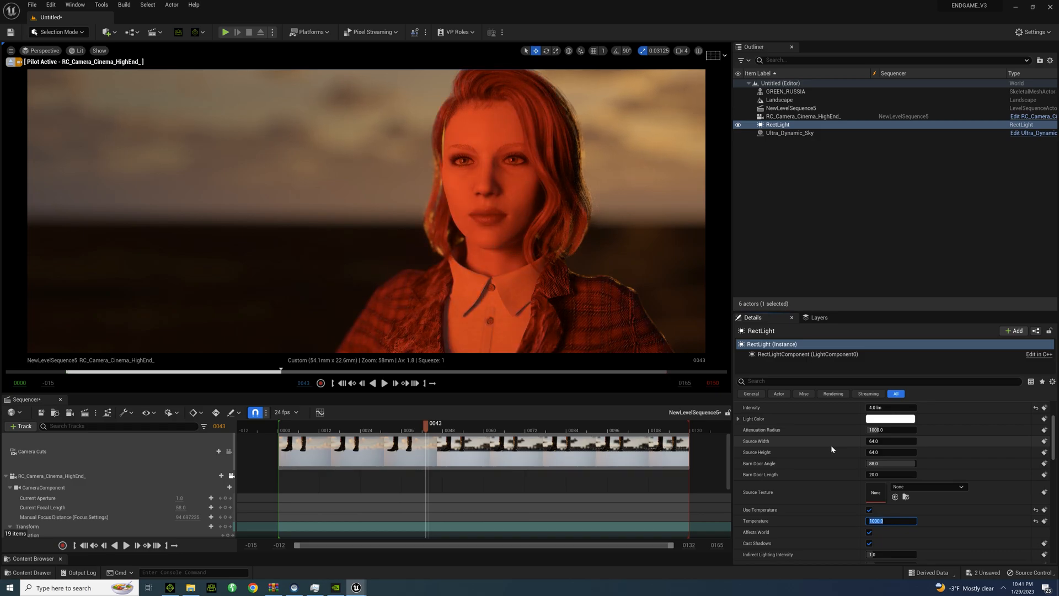
type("3250")
key("Return")
key("Return")
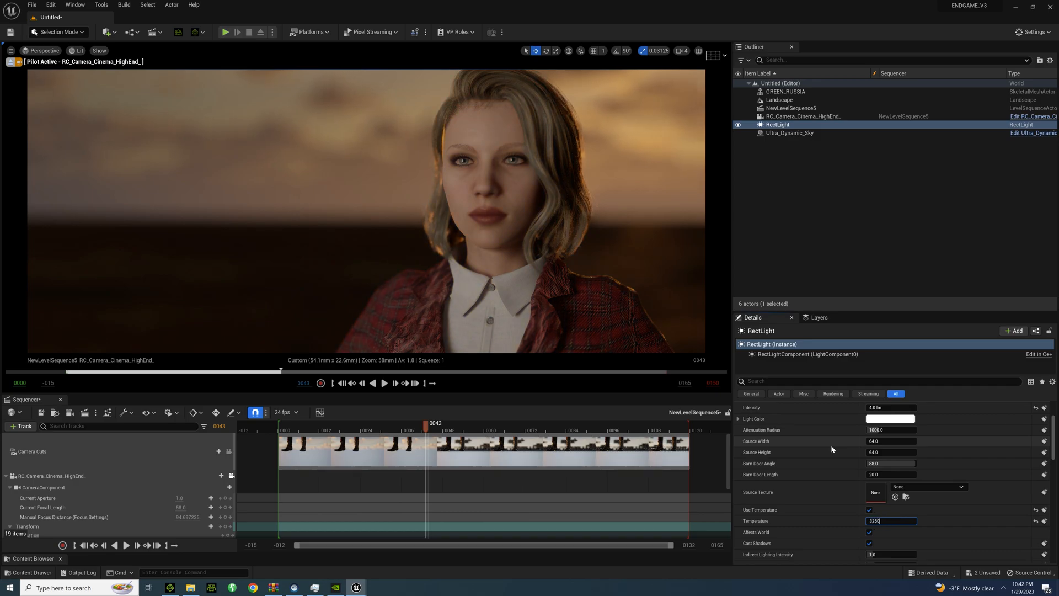
type("3250")
key("Return")
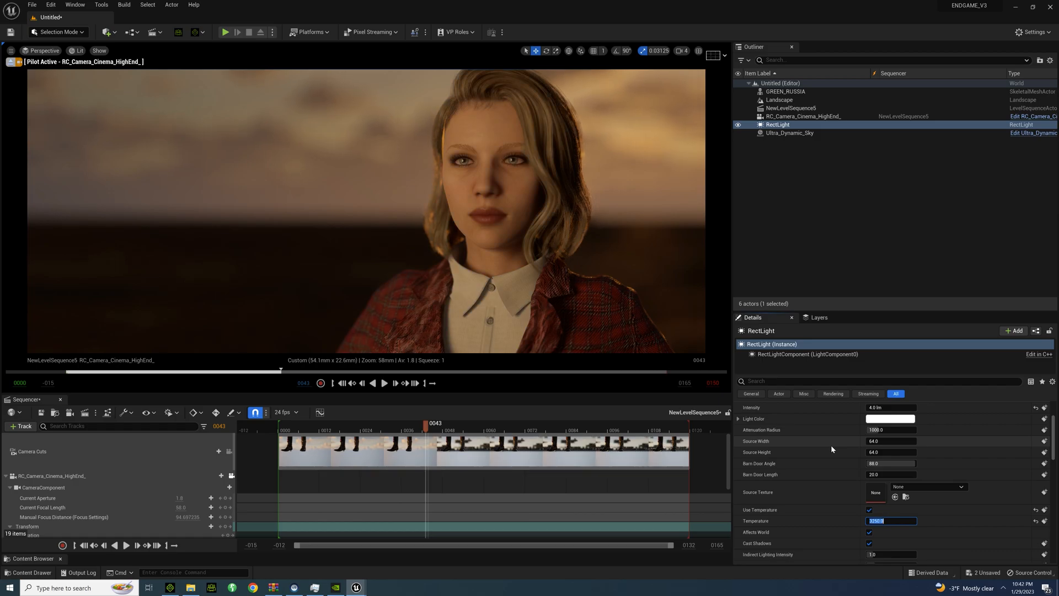
type("32")
key("Return")
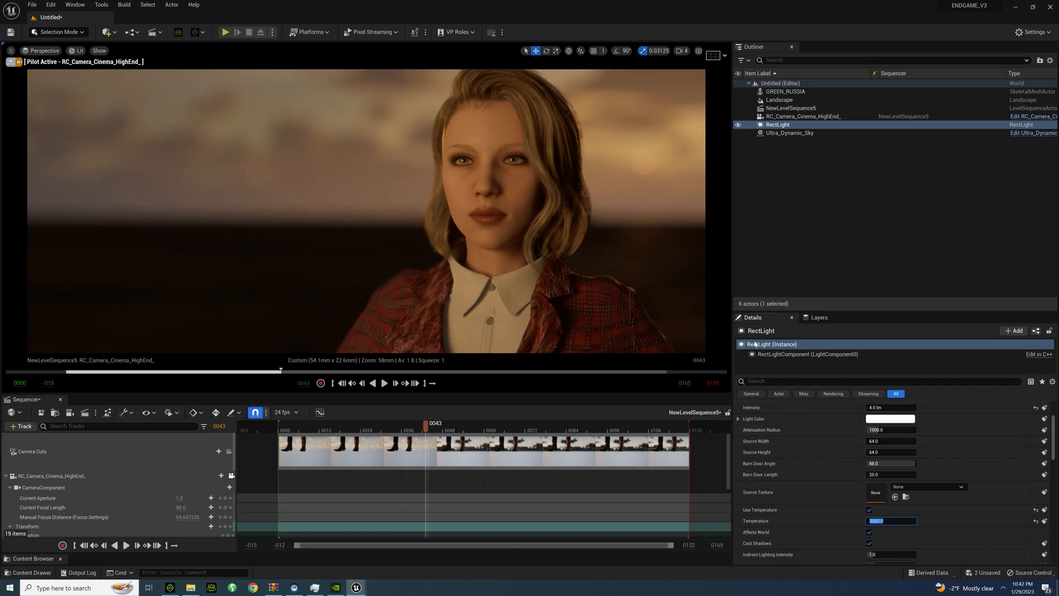
Set the Time Of Day of the Ultra_Dynamic_Sky actor to 960
left_click(783, 134)
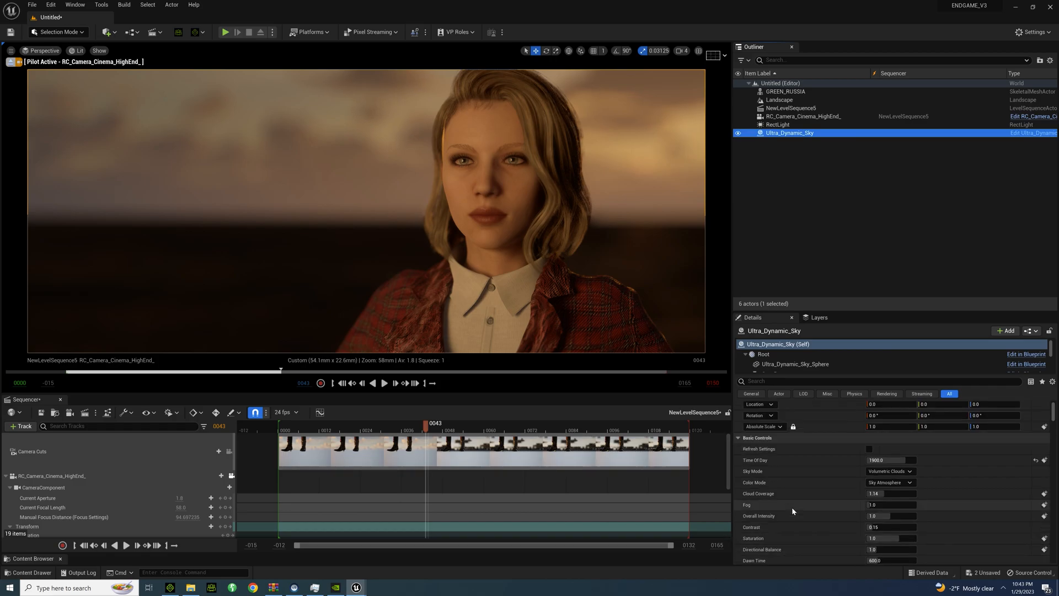
scroll(789, 491, "up", 1)
left_click(880, 472)
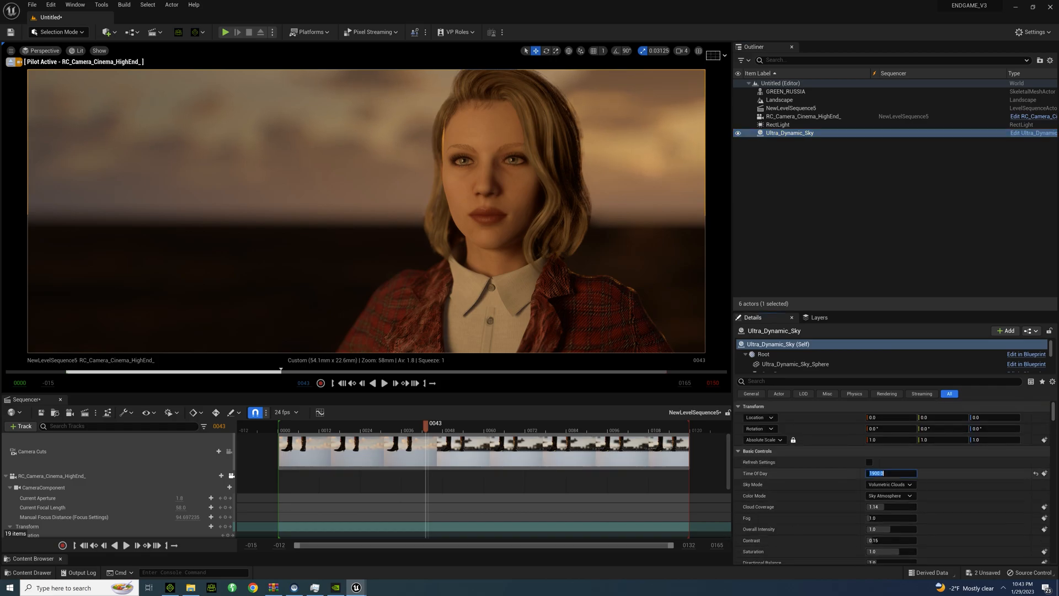
type("960")
key("Return")
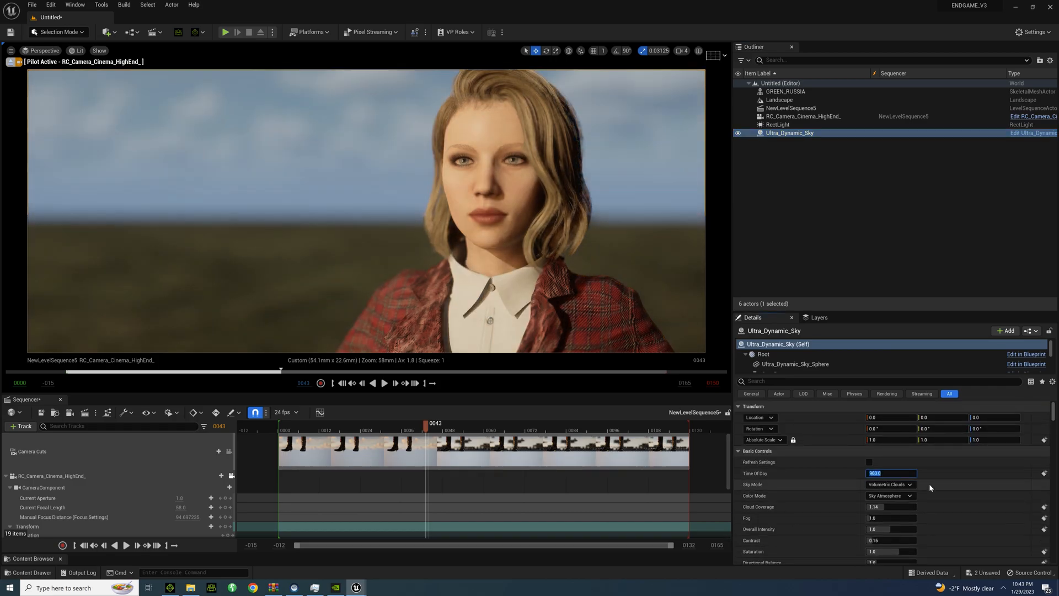
Filter the Ultra_Dynamic_Sky details for "real" to find the real sun simulation settings
left_click(777, 382)
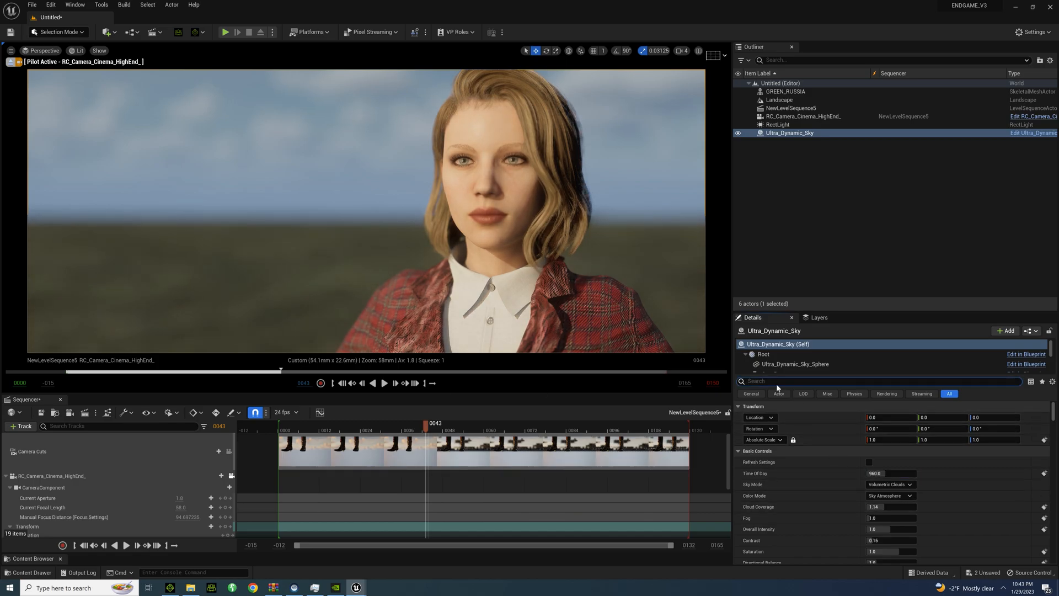
type("rea;")
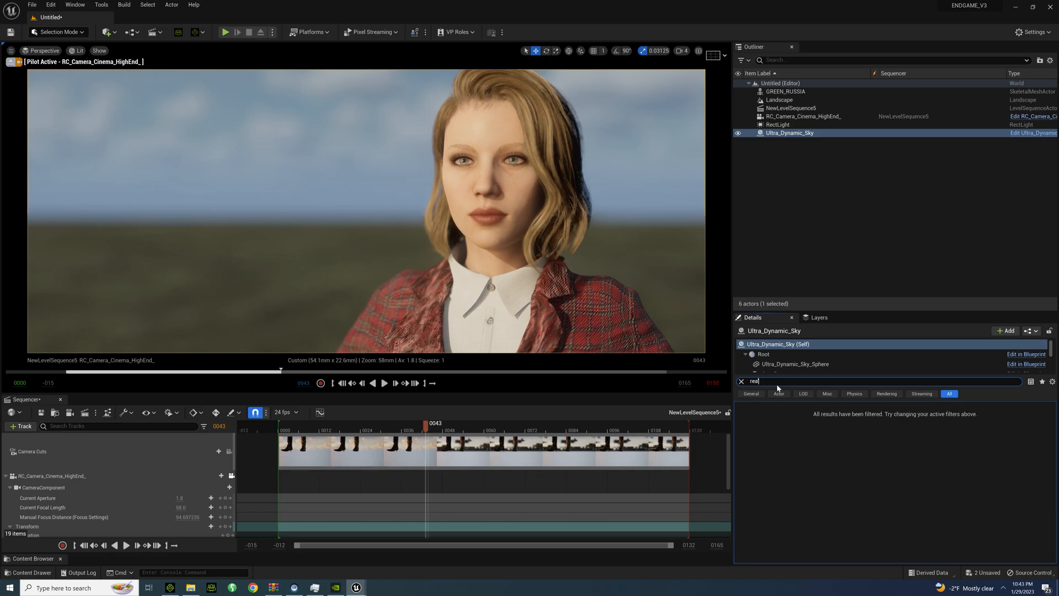
type("l")
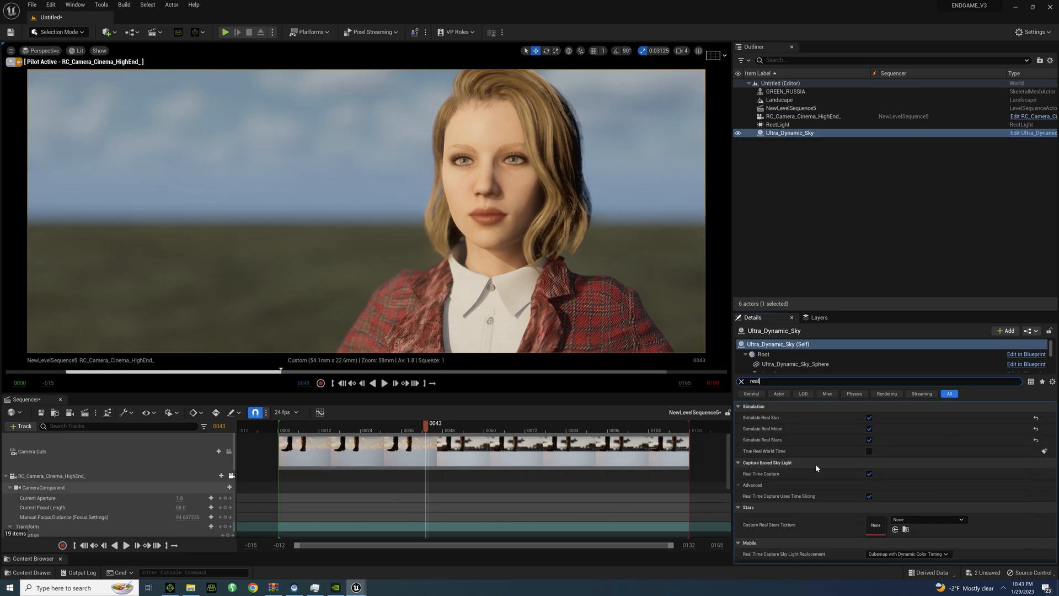
Hide the RectLight and compare the shot with Simulate Real Sun turned off and back on
left_click(869, 417)
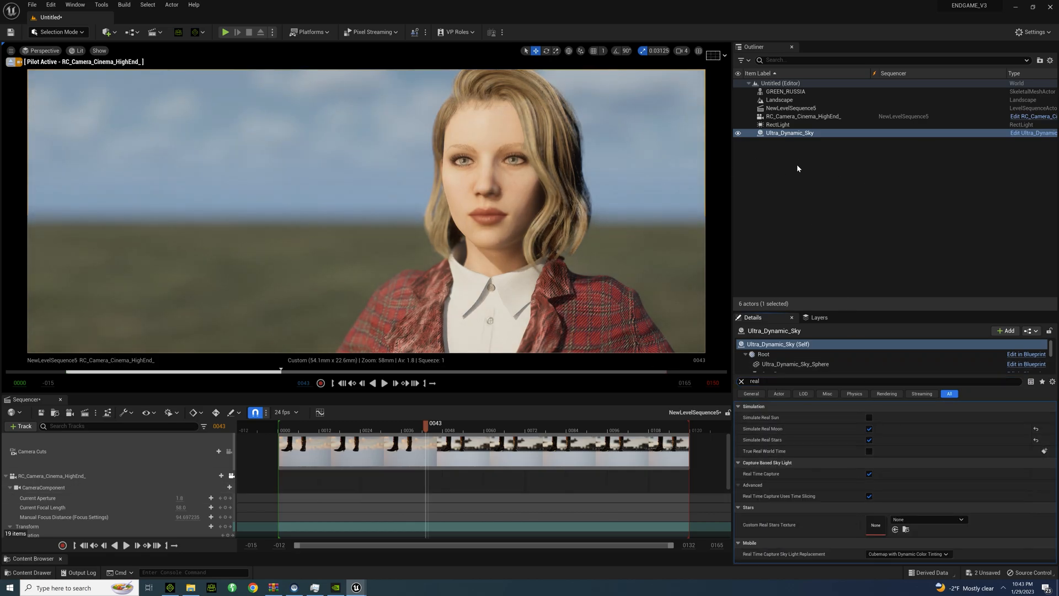
left_click(738, 125)
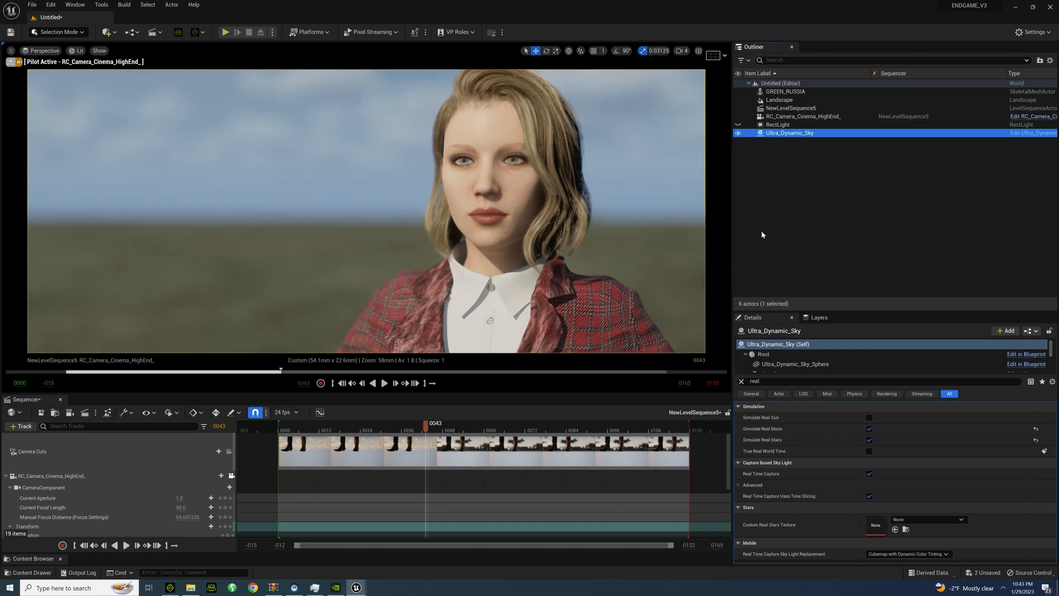
left_click(869, 418)
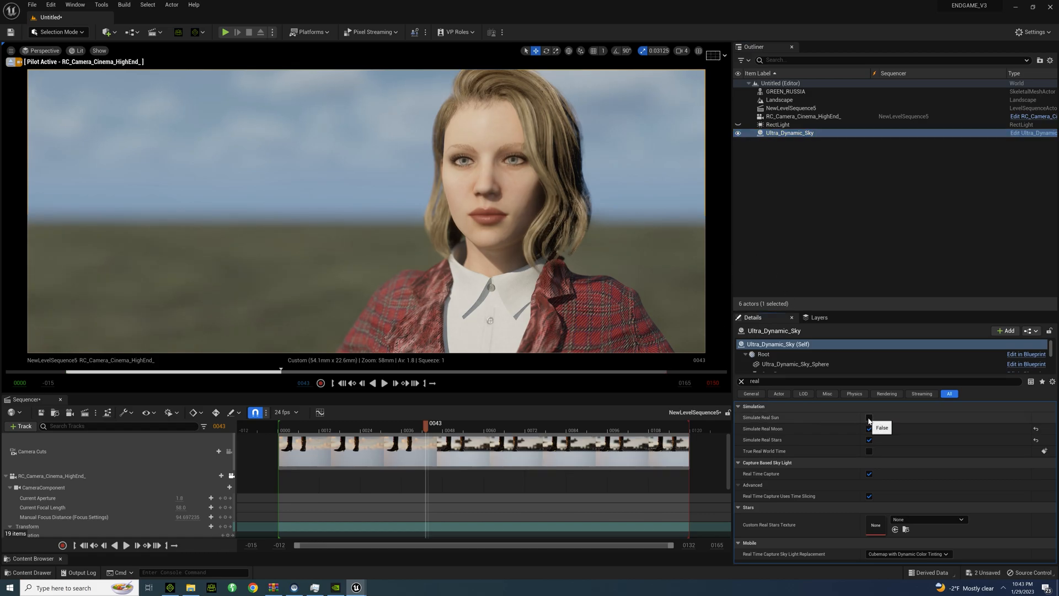
Clear the details filter and set the Time Of Day of Ultra_Dynamic_Sky to 1700
left_click(740, 380)
left_click(885, 473)
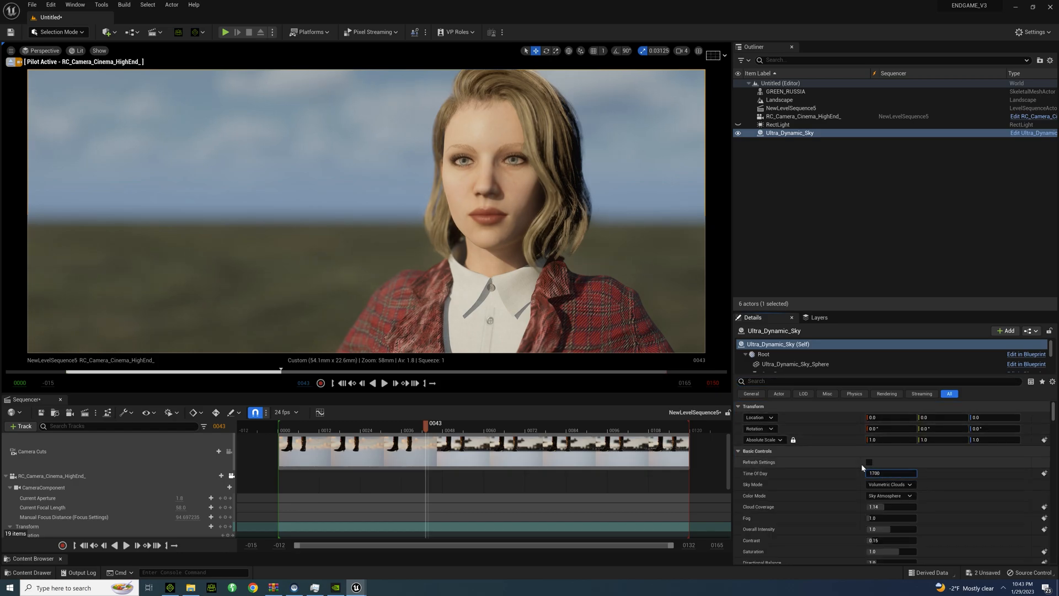
type("1700")
key("Return")
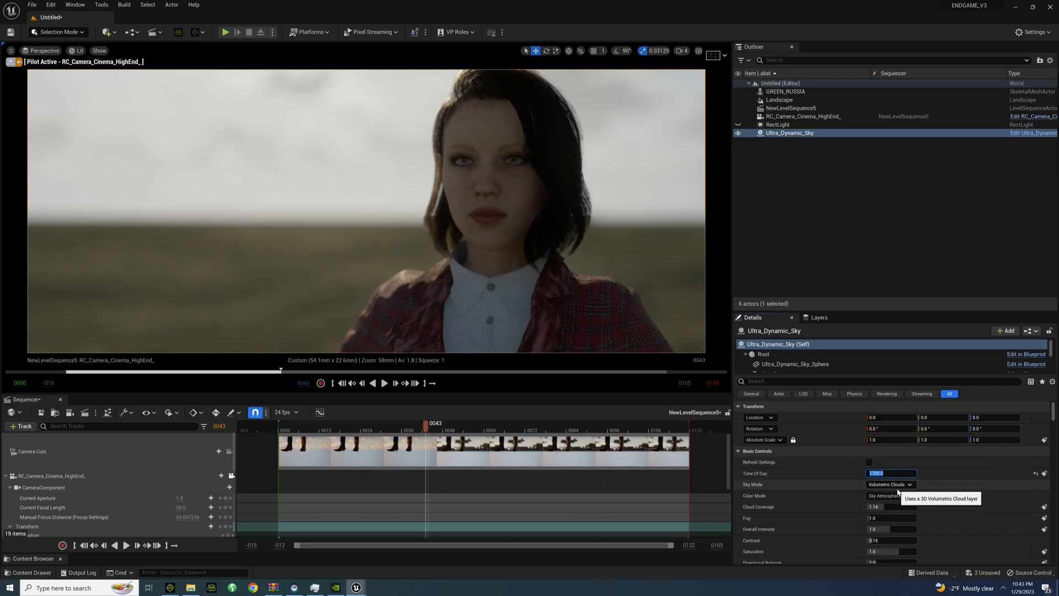
Make the RectLight visible again and select it
left_click(737, 125)
left_click(788, 116)
left_click(790, 133)
left_click(783, 125)
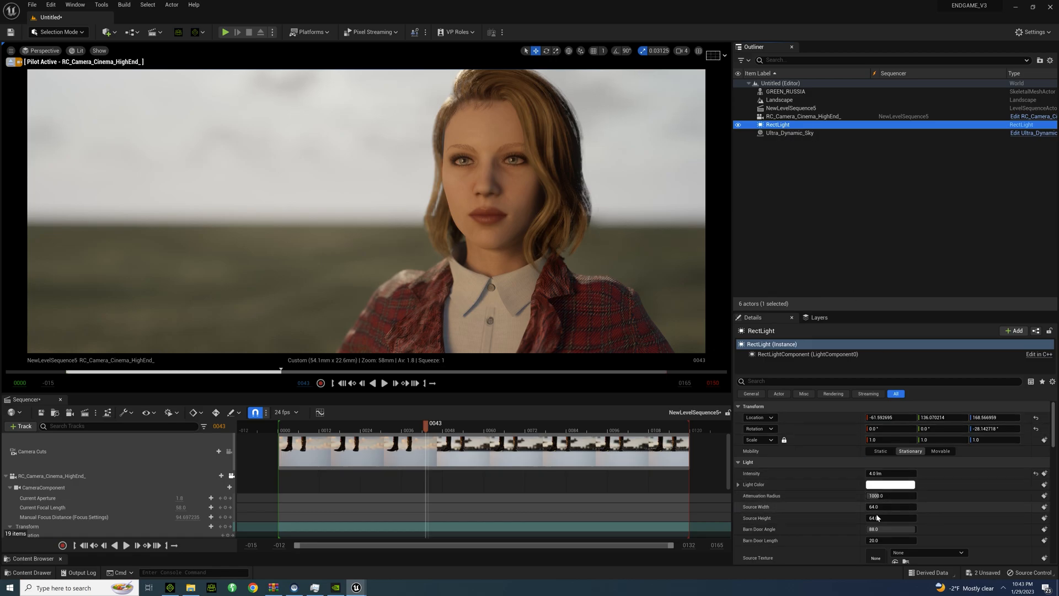
Try a RectLight colour temperature of 4000, and return it to 3000
scroll(856, 524, "down", 2)
scroll(855, 528, "down", 1)
left_click(891, 508)
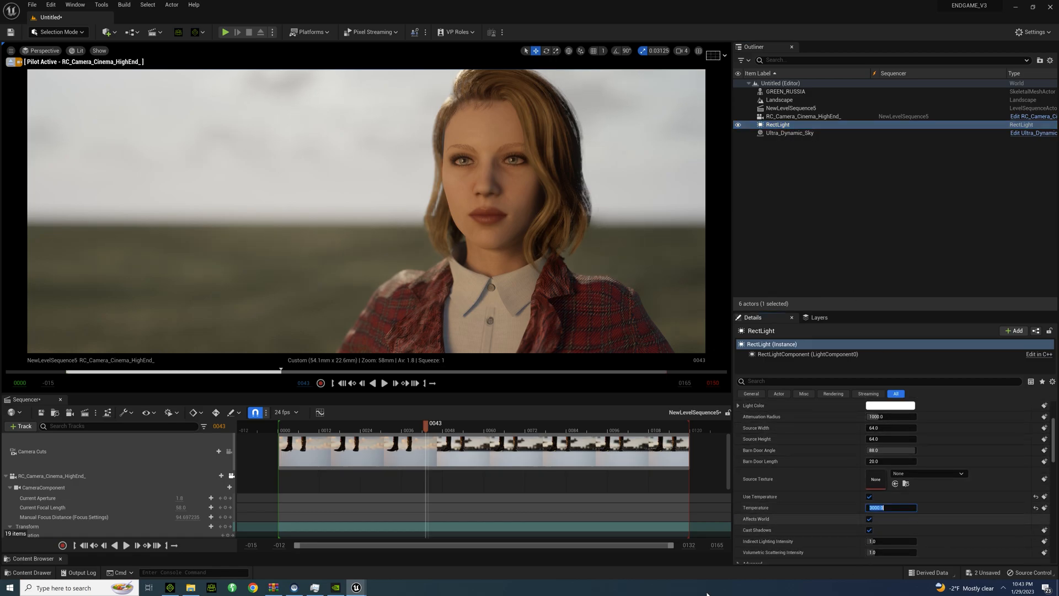
type("40")
key("Return")
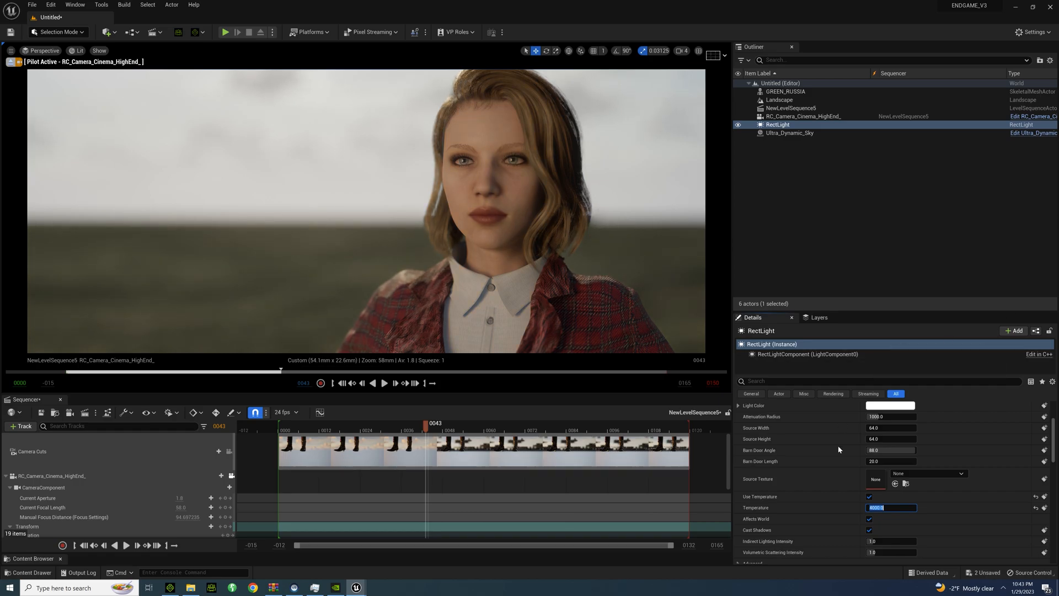
type("3000")
key("Return")
scroll(918, 454, "up", 3)
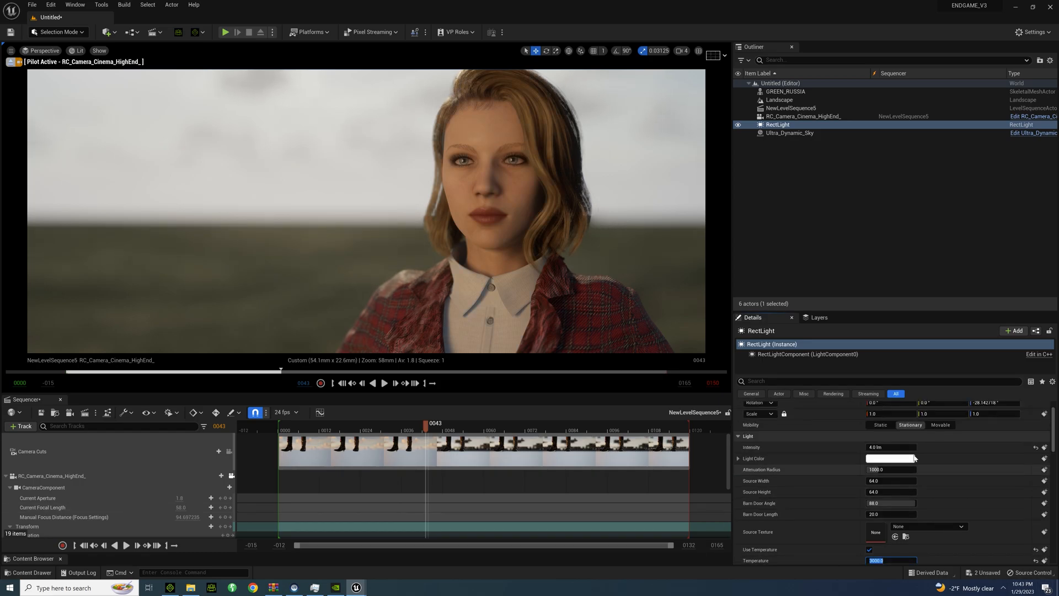
Set the Time Of Day of the Ultra_Dynamic_Sky actor to 1900
left_click(785, 133)
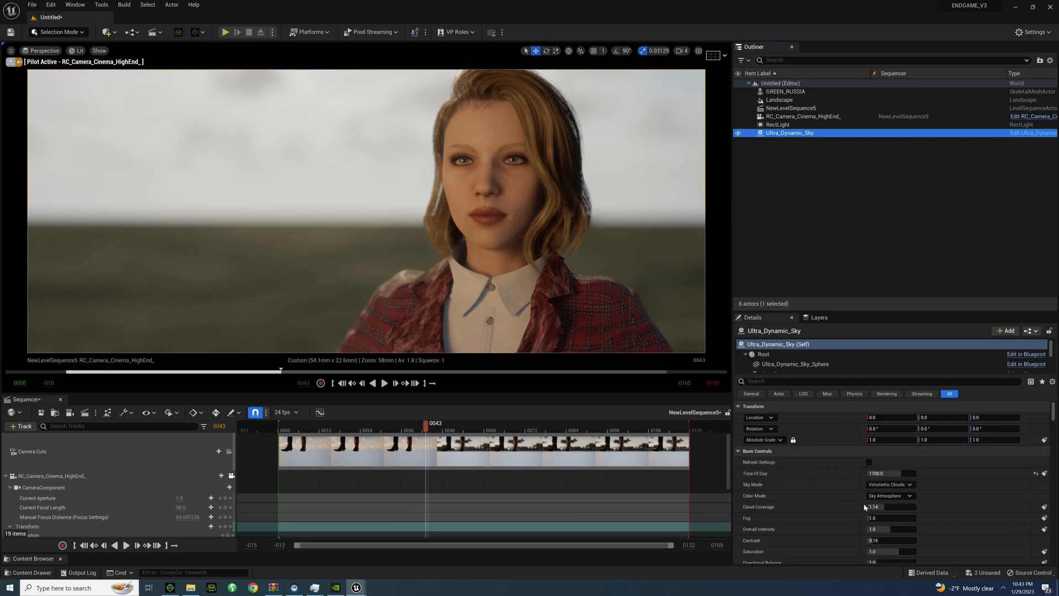
left_click(876, 473)
type("19")
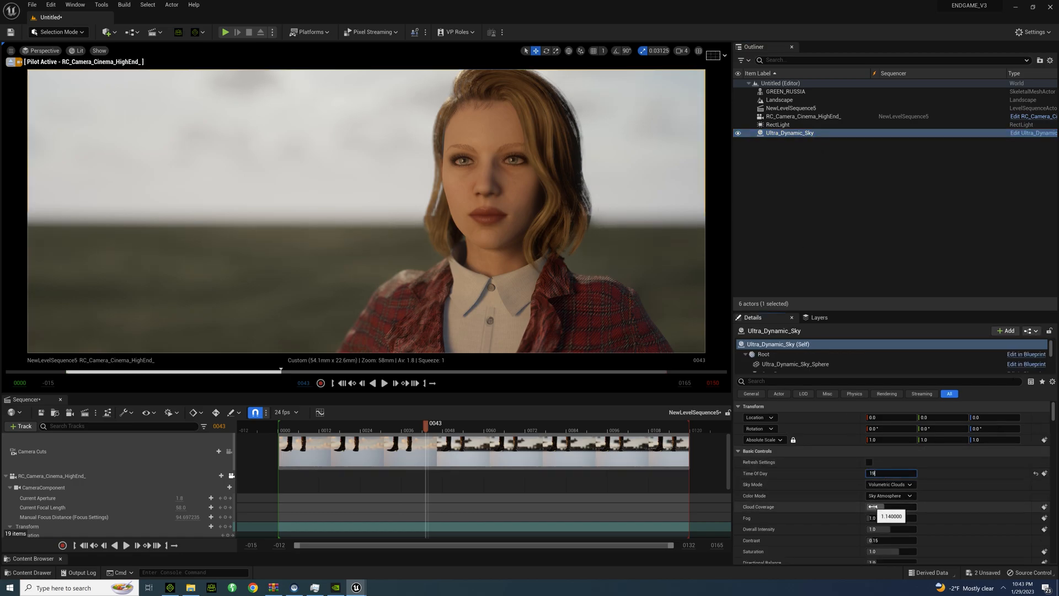
key("Return")
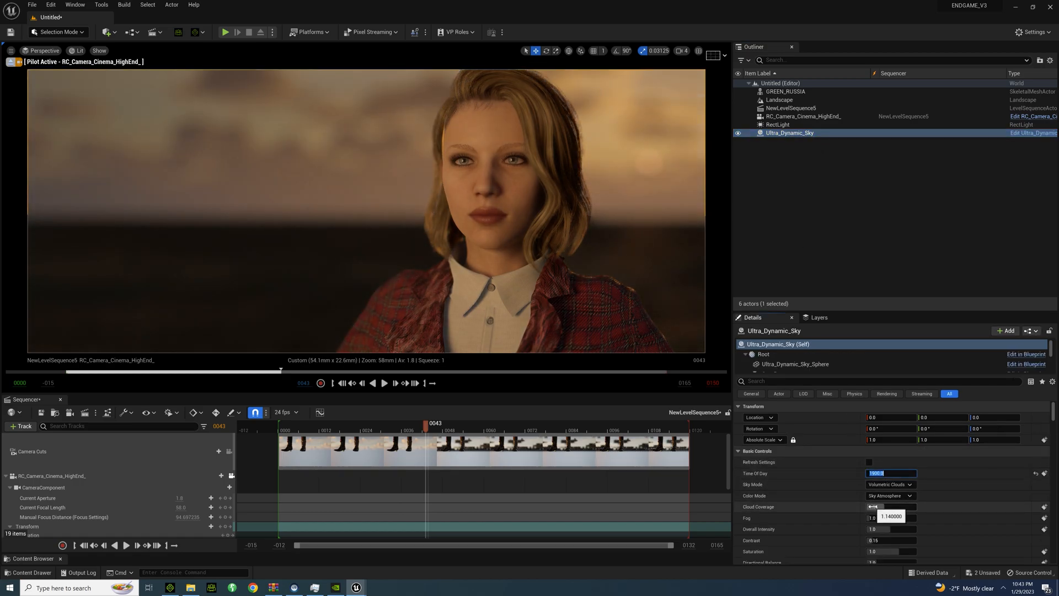